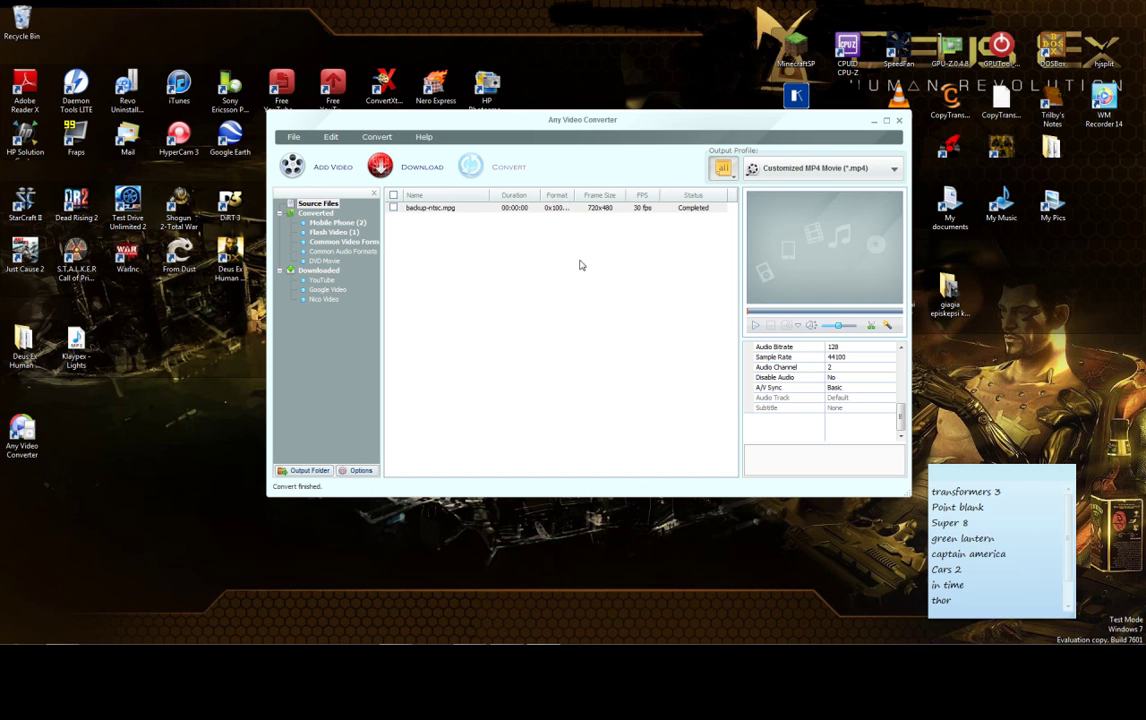
# Step: Add the backup-ntsc video from the Any Video Converter folder to the source files list
pyautogui.click(337, 167)
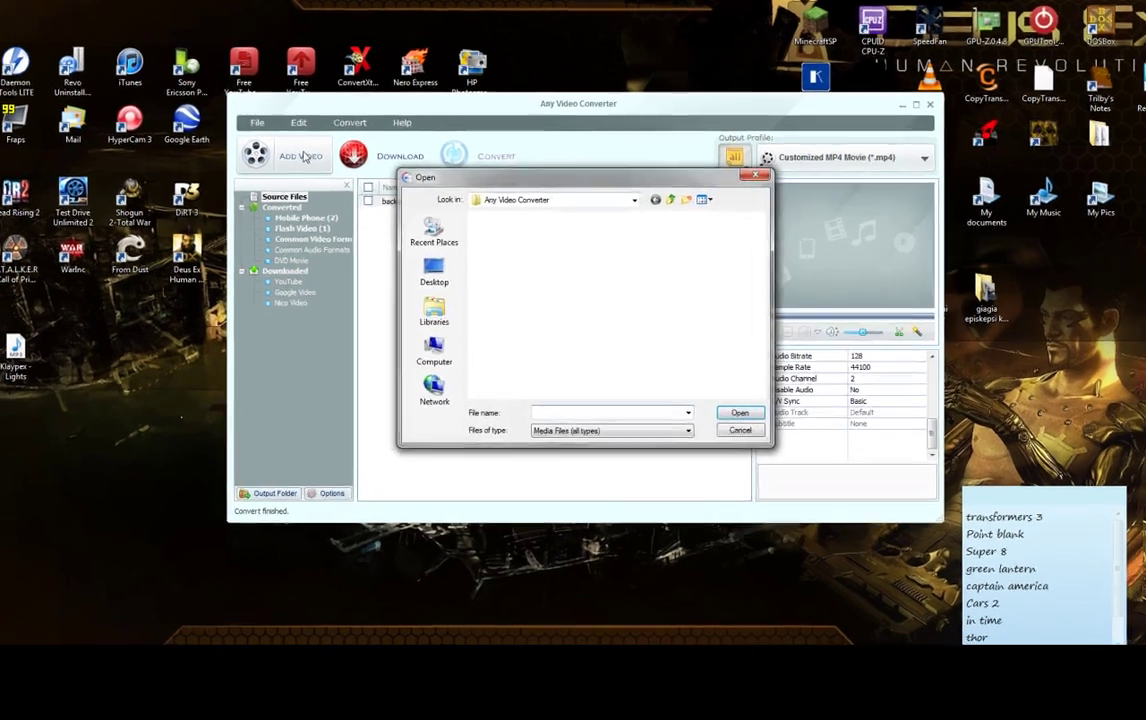
pyautogui.scroll(-4, 724, 210)
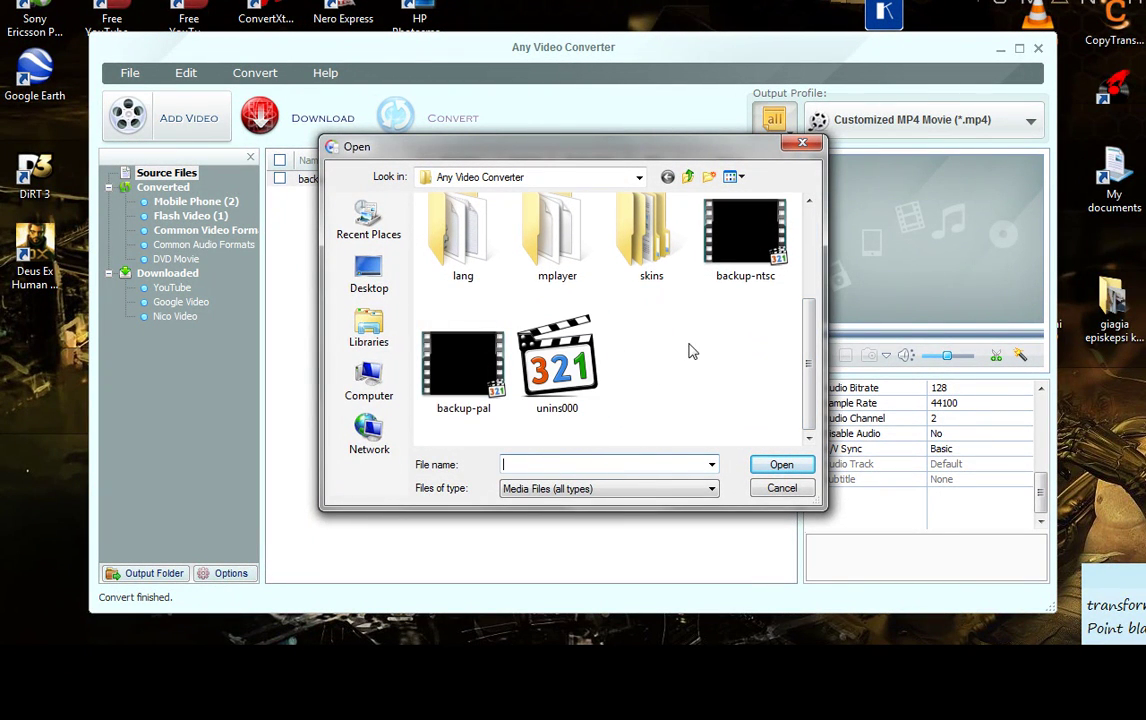
pyautogui.click(743, 238)
pyautogui.click(487, 368)
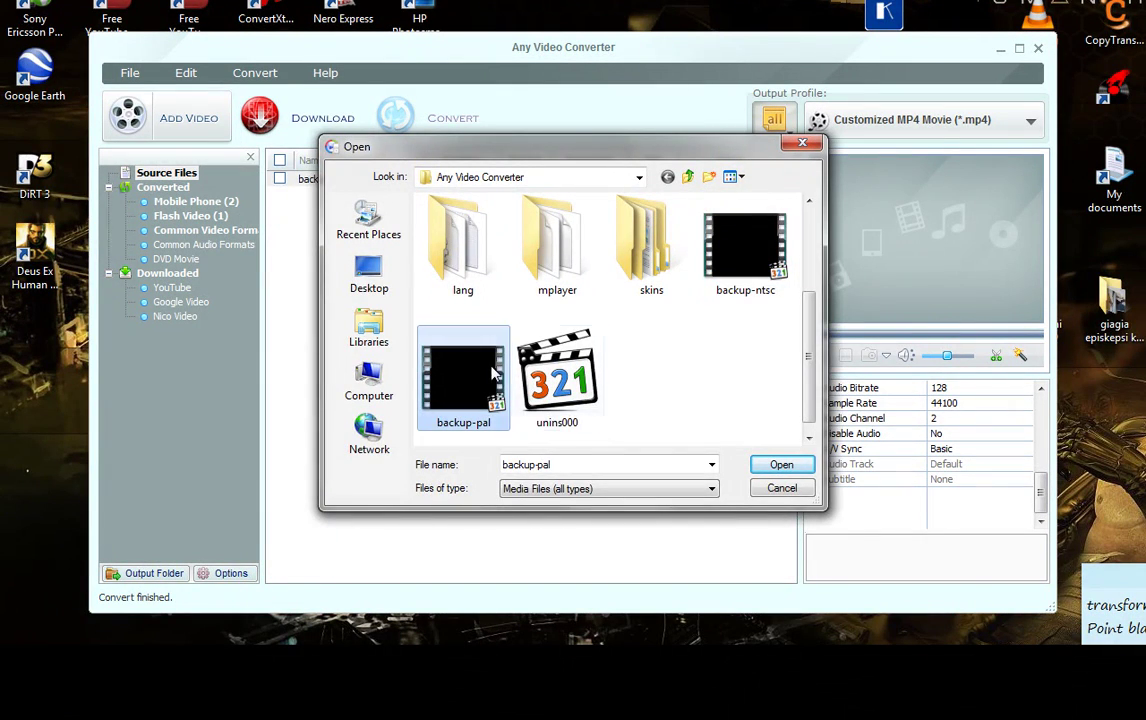
pyautogui.doubleClick(480, 365)
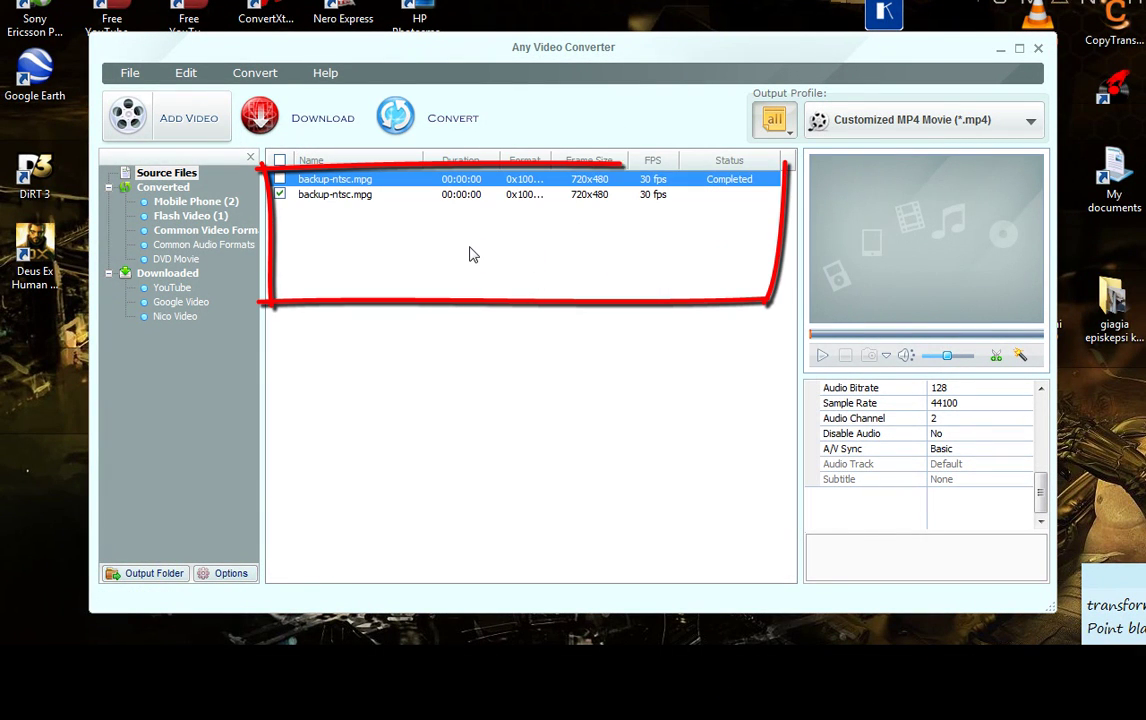
# Step: Remove the completed backup-ntsc.mpg entry from the source list and select the remaining checked one
pyautogui.click(460, 196)
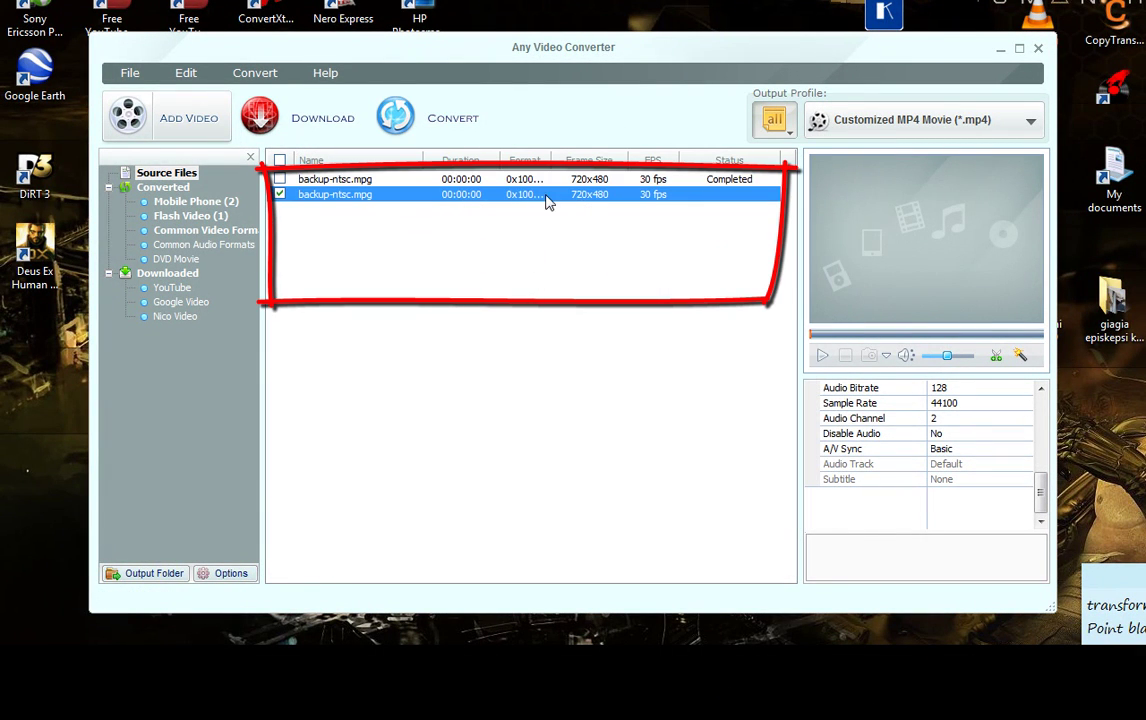
pyautogui.rightClick(660, 182)
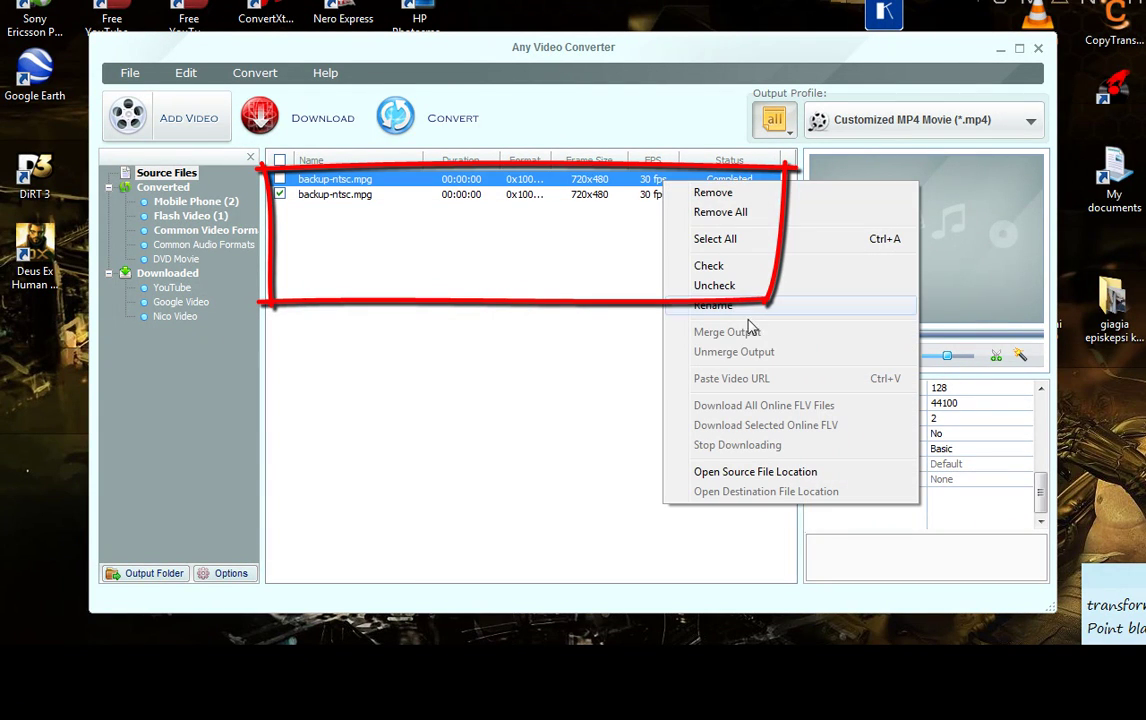
pyautogui.click(744, 195)
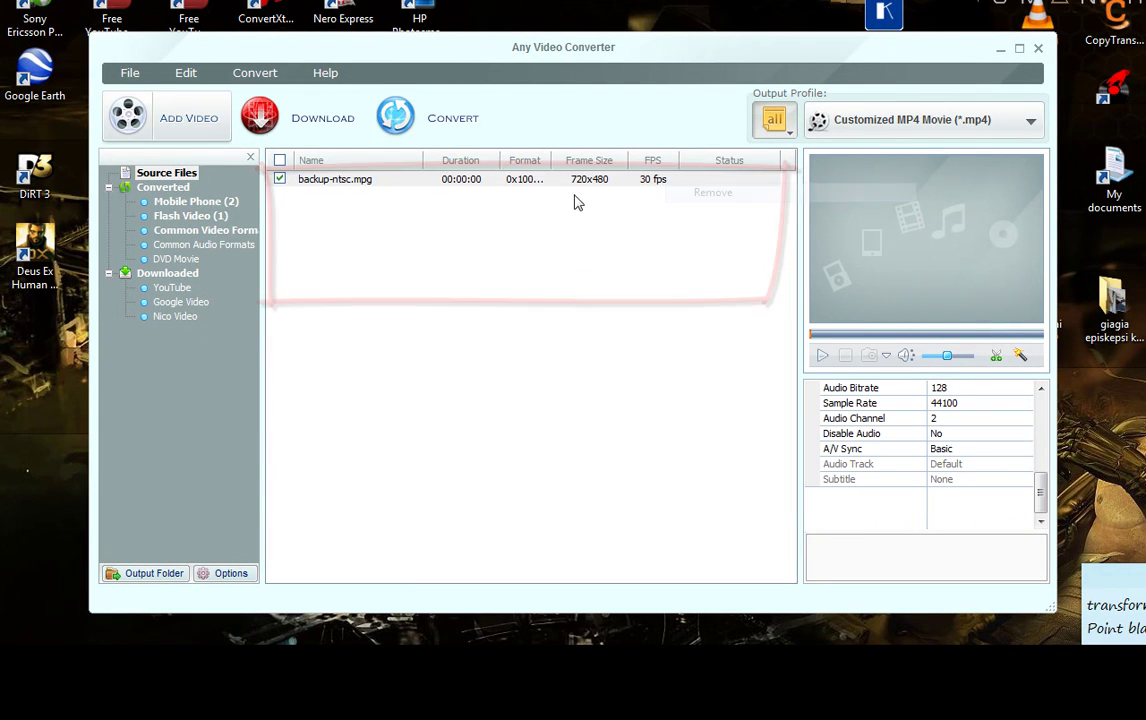
pyautogui.click(460, 183)
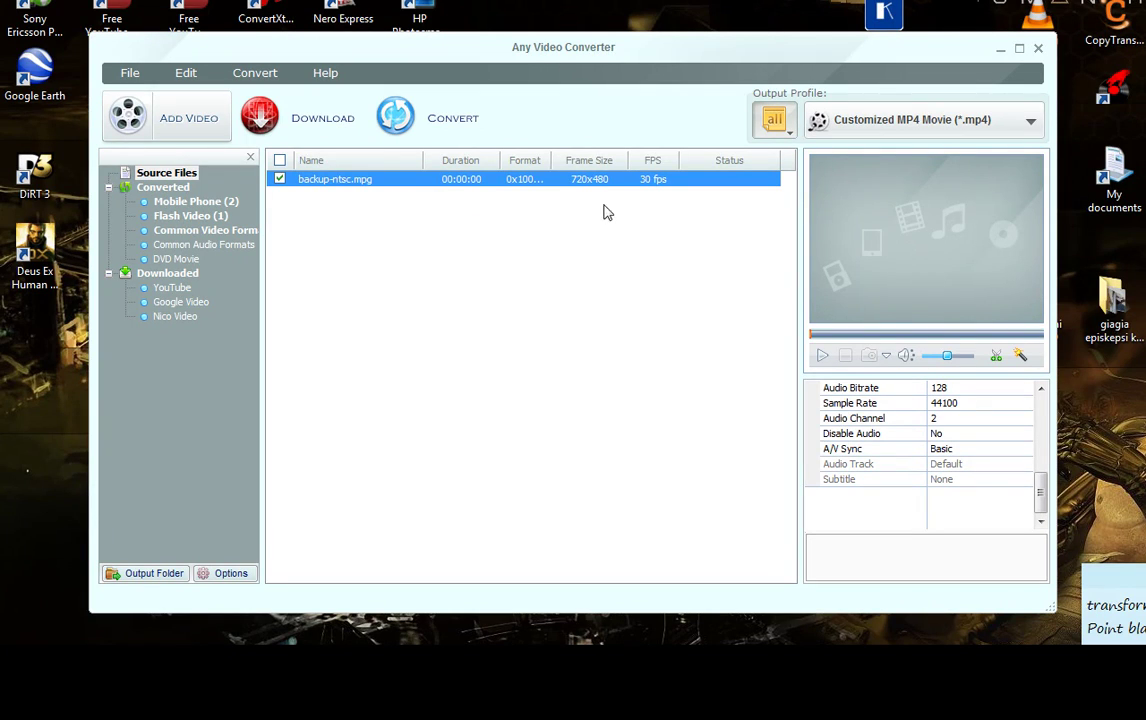
# Step: Look through the available output profiles, from Mobile Phone to DVD Movie, keeping Customized MP4 Movie (*.mp4)
pyautogui.click(926, 124)
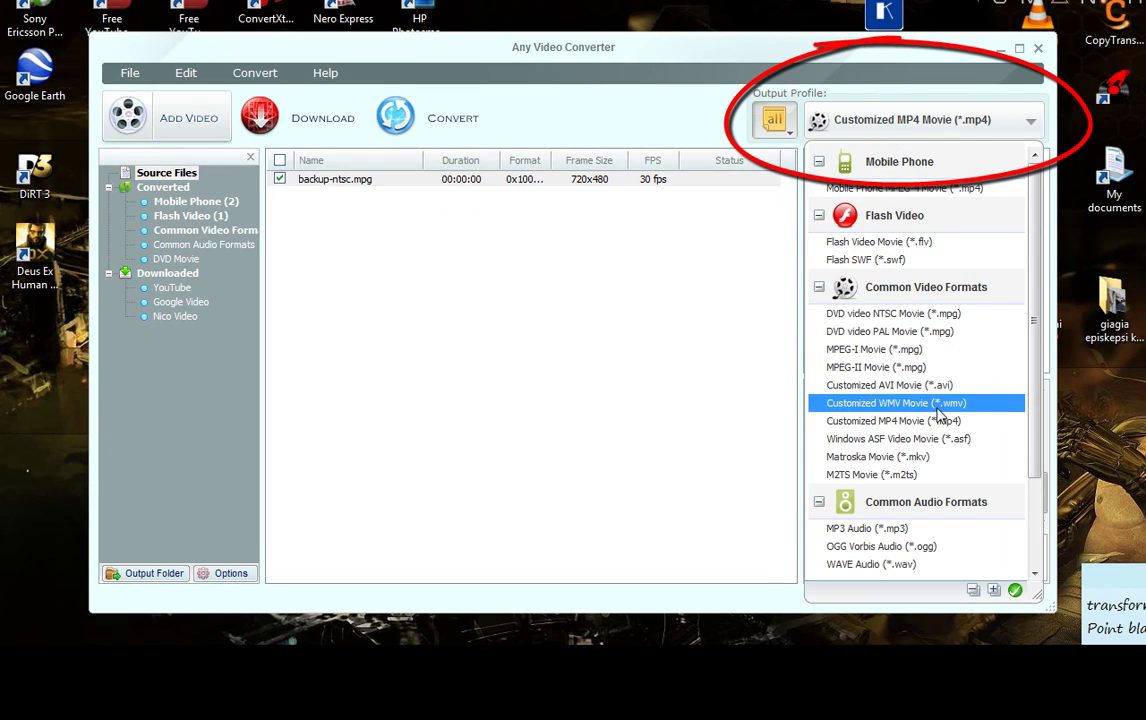
pyautogui.scroll(-3, 932, 488)
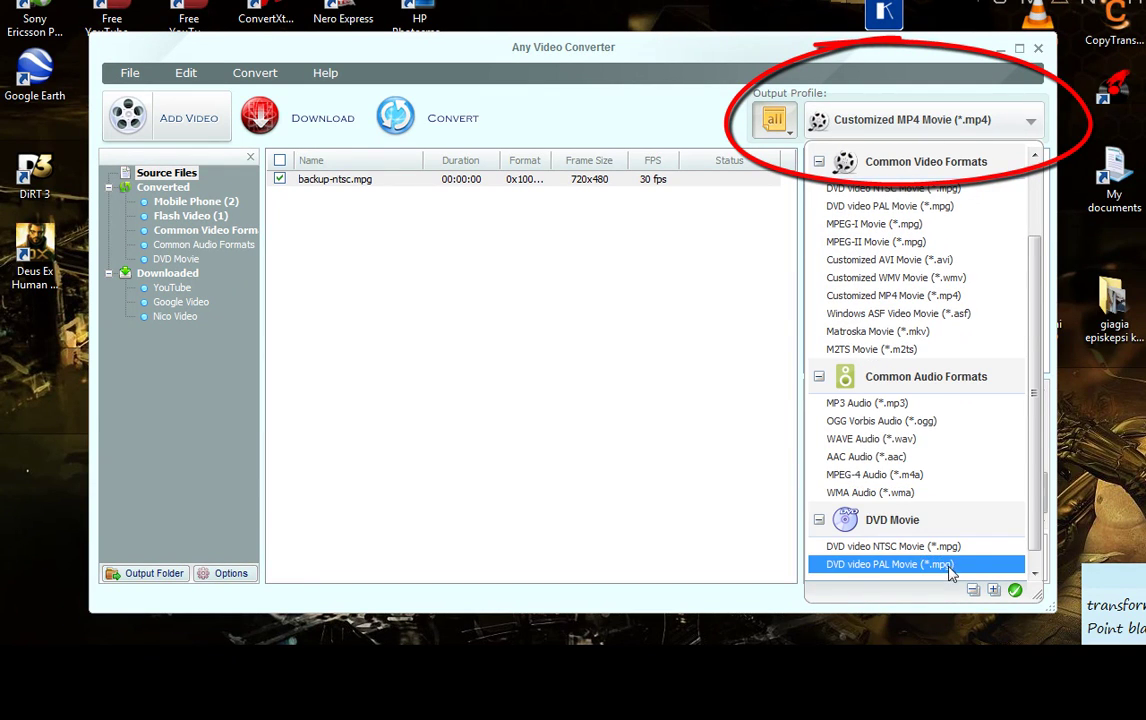
pyautogui.scroll(2, 943, 175)
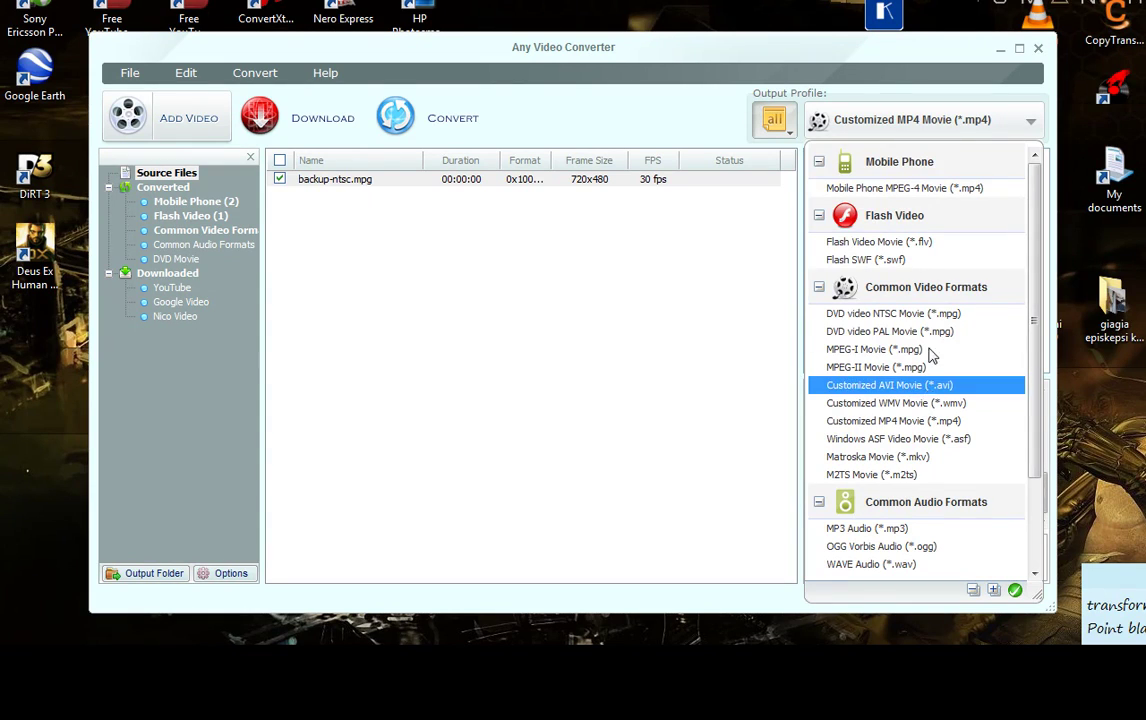
pyautogui.click(935, 120)
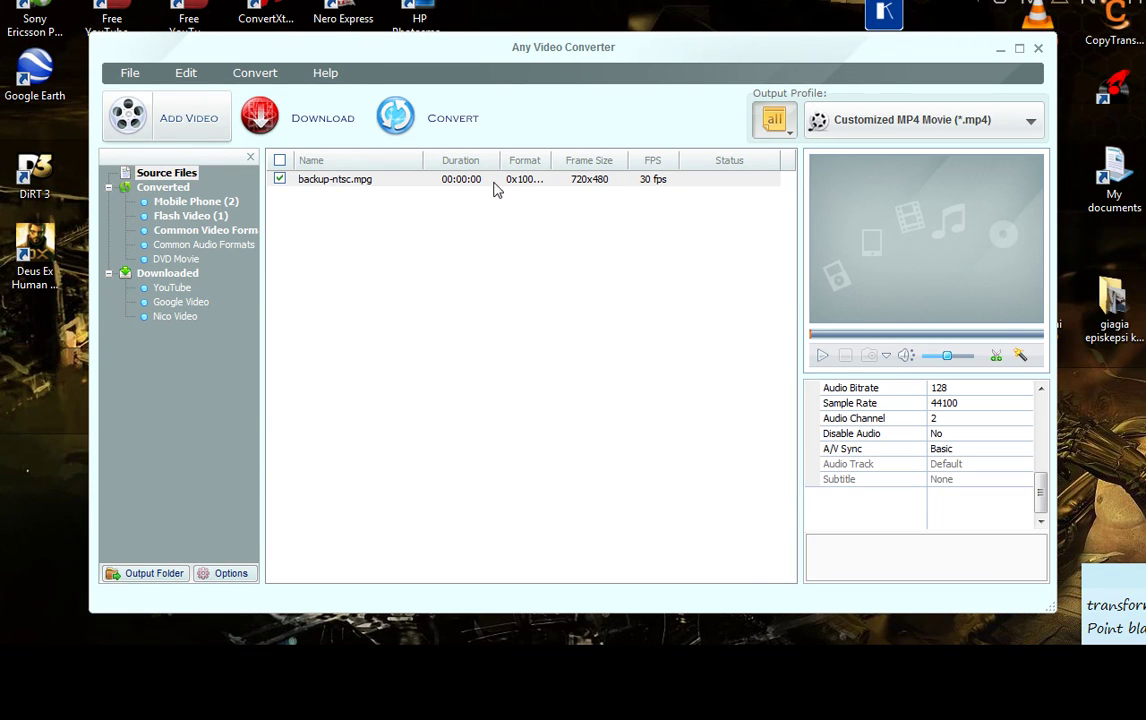
# Step: Convert the checked backup-ntsc.mpg video to MP4 and decline the Professional version offer
pyautogui.click(434, 124)
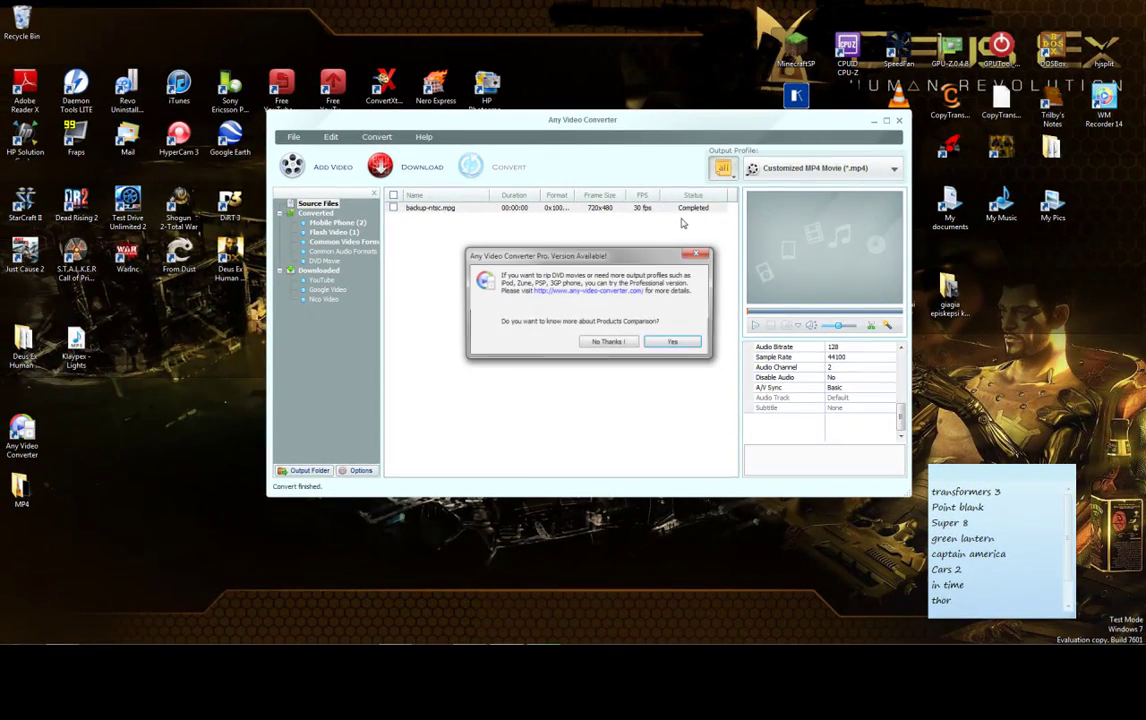
pyautogui.click(603, 343)
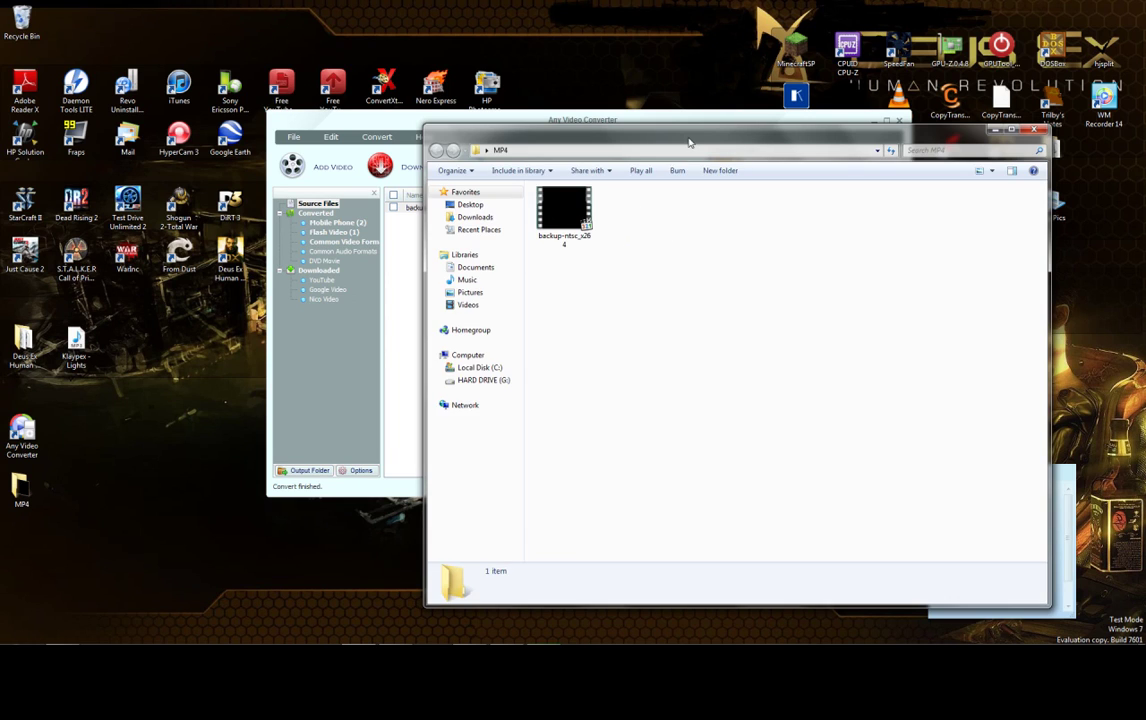
pyautogui.moveTo(688, 143); pyautogui.dragTo(587, 157)
pyautogui.click(462, 228)
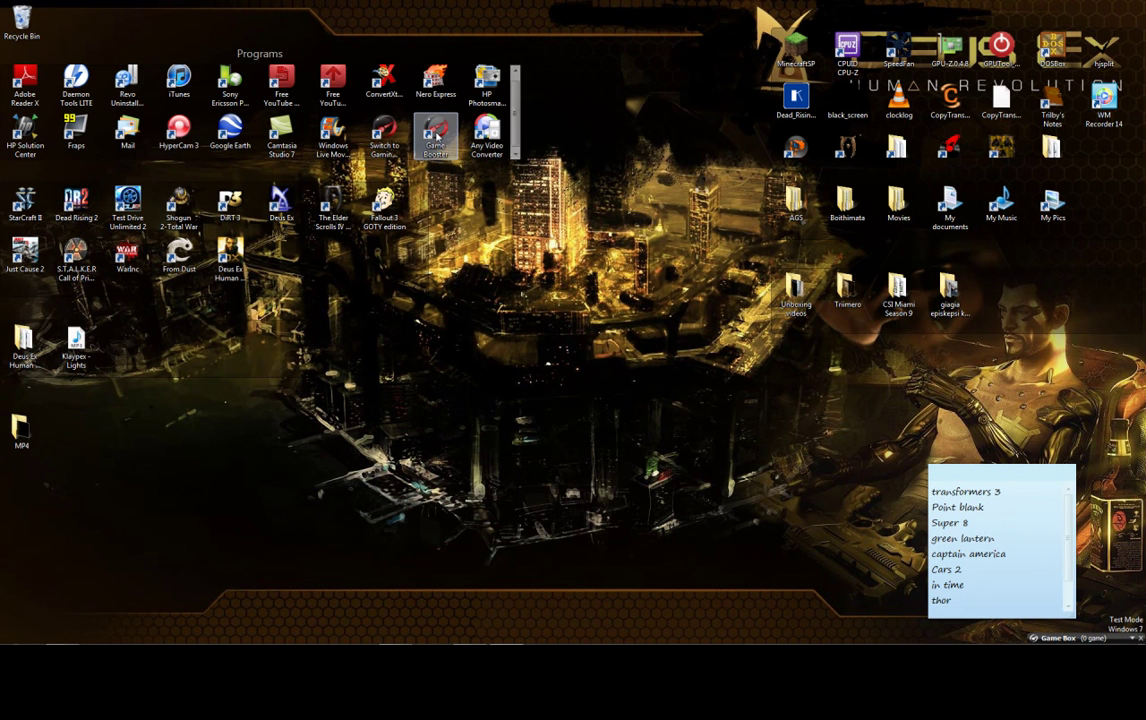
# Step: Move the Game Booster shortcut out of the Programs group onto the open desktop and start the boost in Game Booster
pyautogui.moveTo(435, 130); pyautogui.dragTo(42, 488)
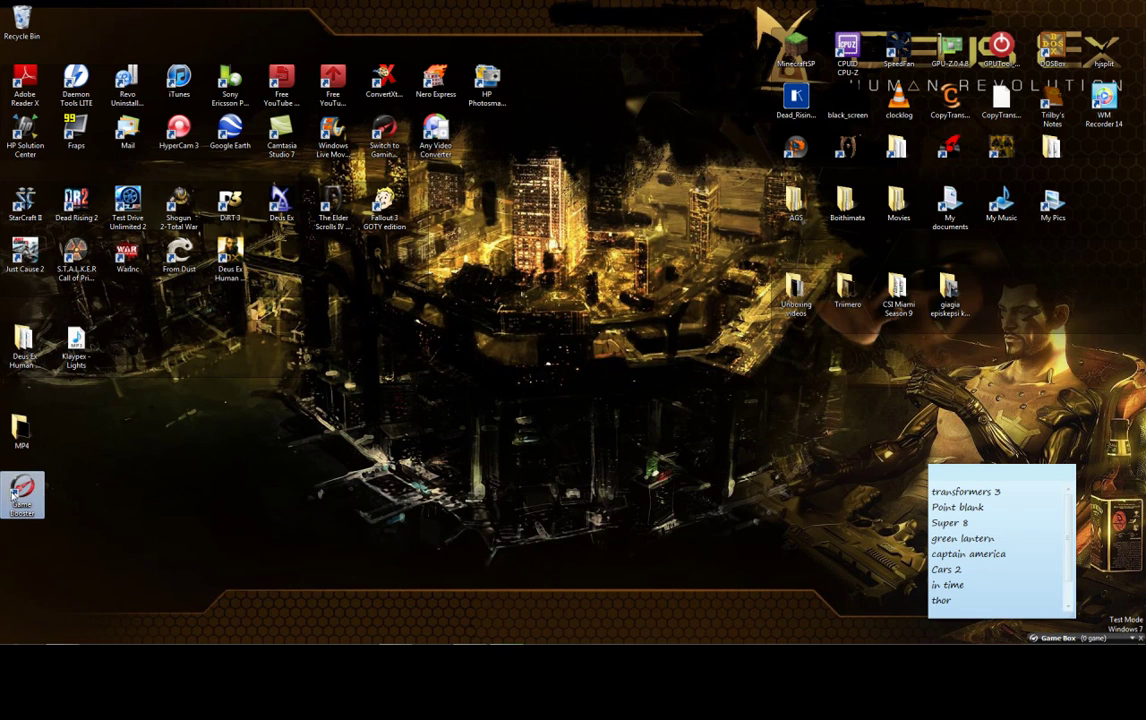
pyautogui.click(20, 437)
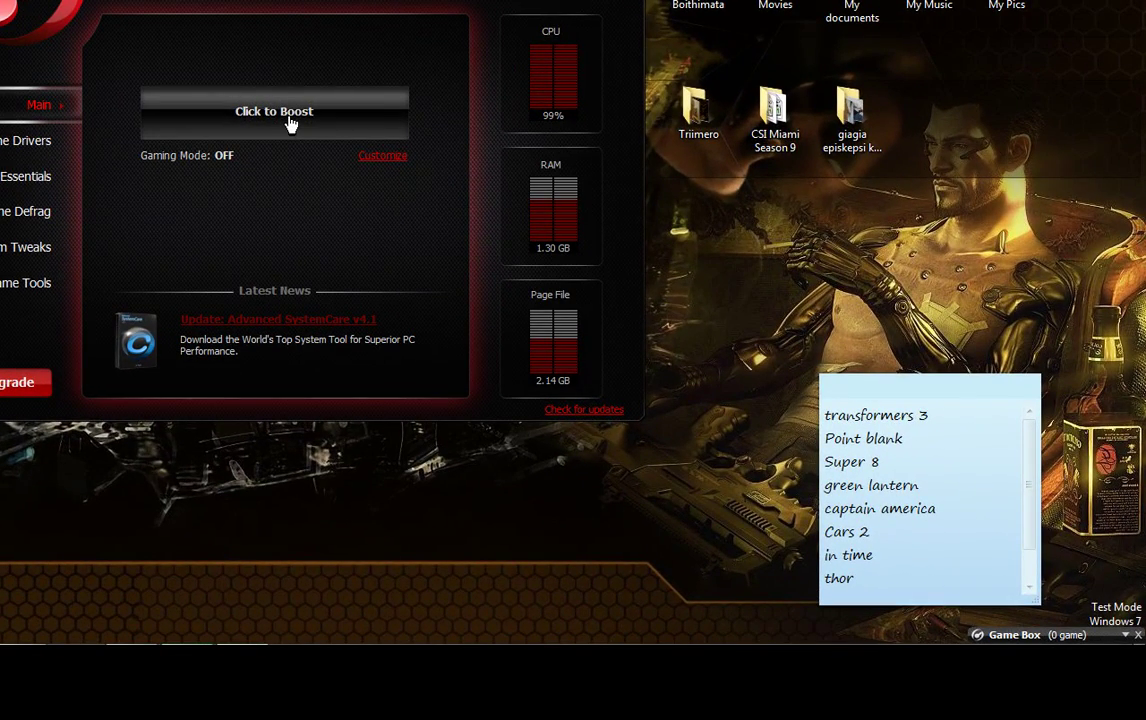
pyautogui.click(289, 117)
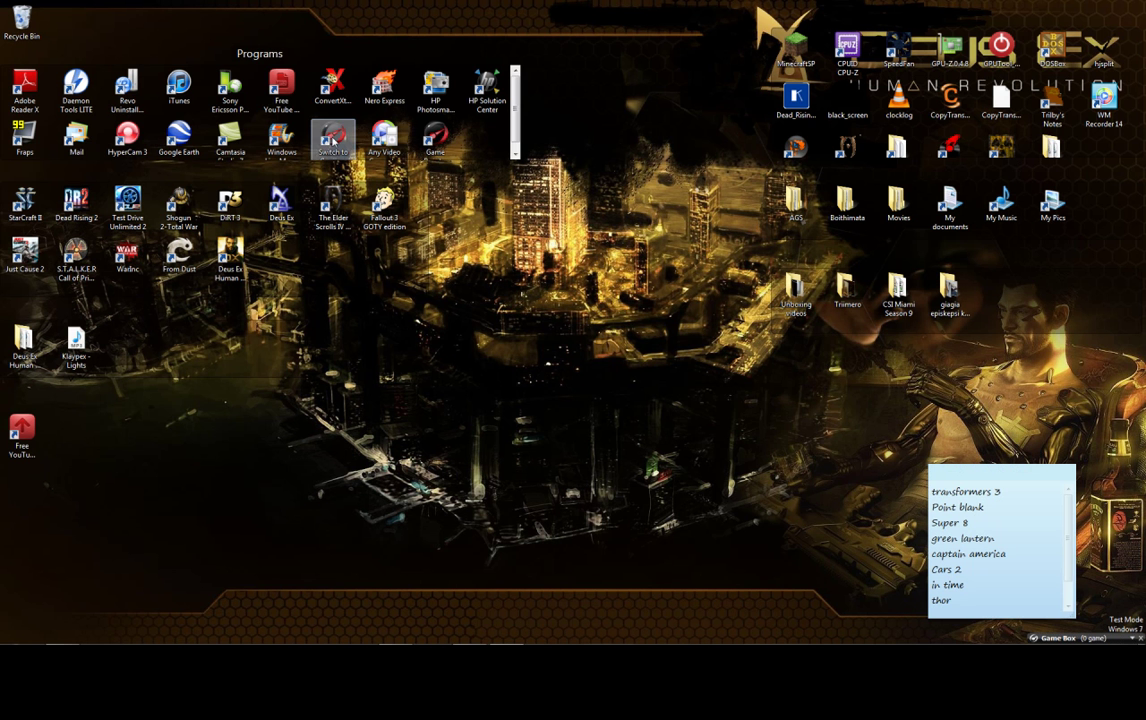
# Step: In Free YouTube Uploader, decline the new version and add "Red dead redemption unboxing.3gp" from the Unboxing videos folder
pyautogui.doubleClick(14, 430)
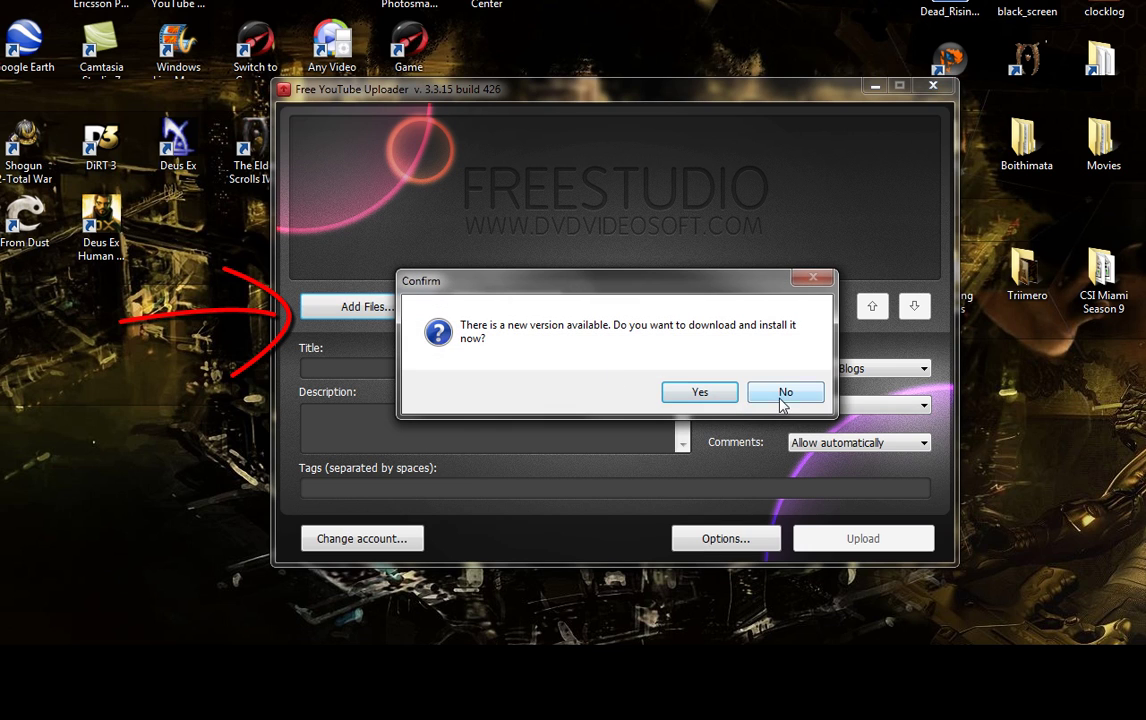
pyautogui.click(785, 392)
pyautogui.click(353, 307)
pyautogui.doubleClick(597, 240)
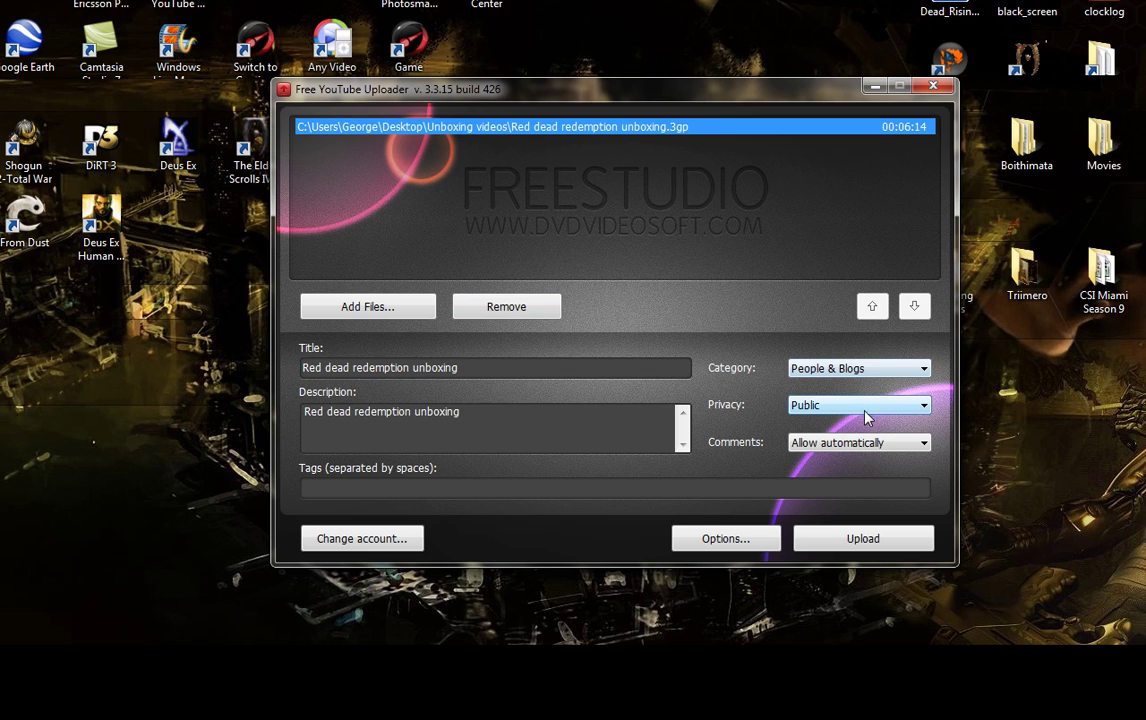
# Step: Replace the video's description with the placeholder text "jdjfksfjksdfksldfjksdjfjdlfjlsjfdsdf" and fill the tags with random letters starting "sdfks"
pyautogui.moveTo(494, 428); pyautogui.dragTo(248, 408)
pyautogui.write('jdjfksfjksdfksldfjksdj')
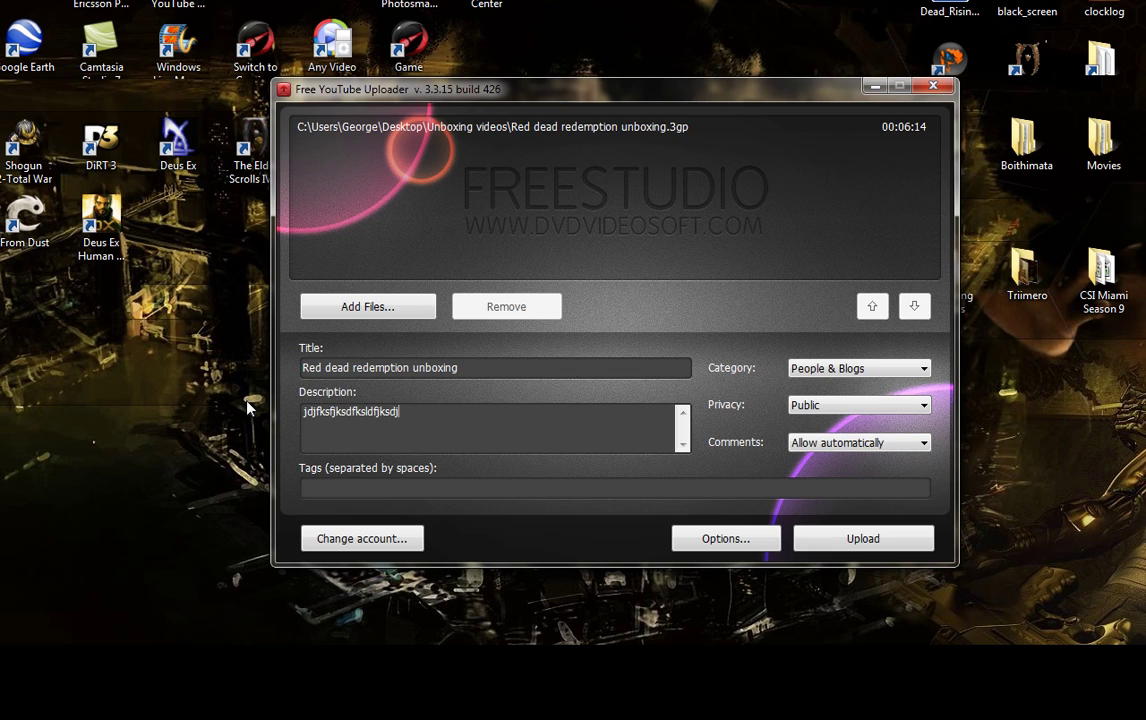
pyautogui.write('fjdlfjlsjfdsdfsdfksnfkldsfslkdfjlksjdfjsdfjsdjfsjlkdfjsldkjfjsld')
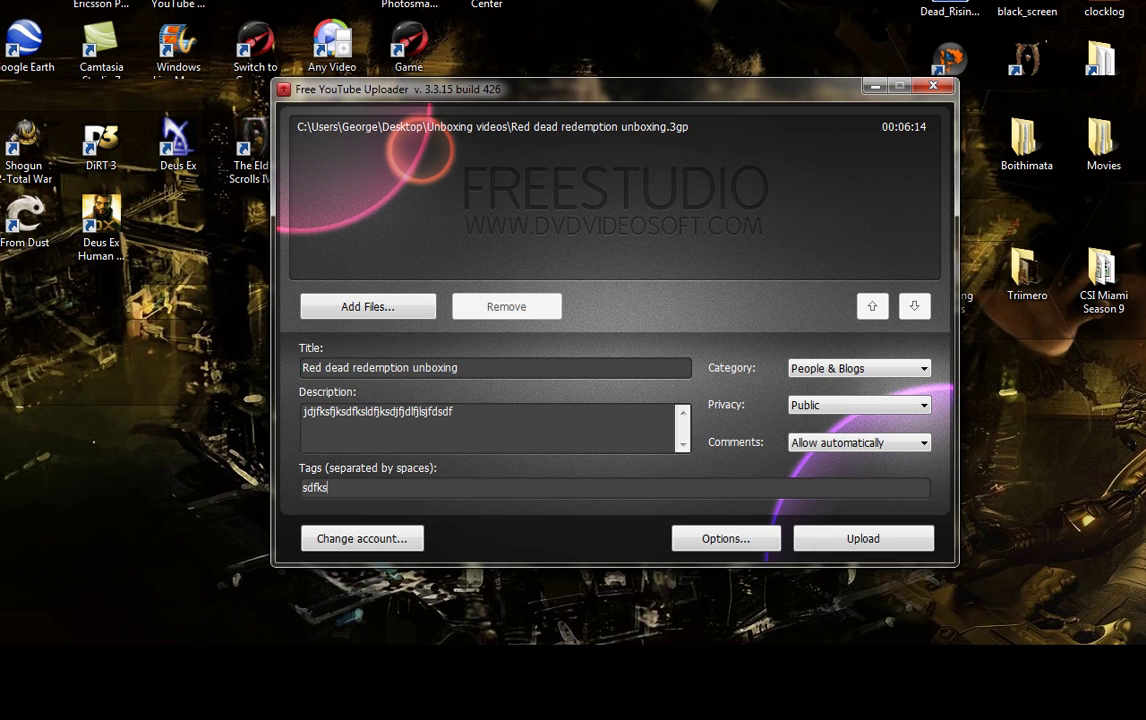
pyautogui.write('fjsljfksjfd')
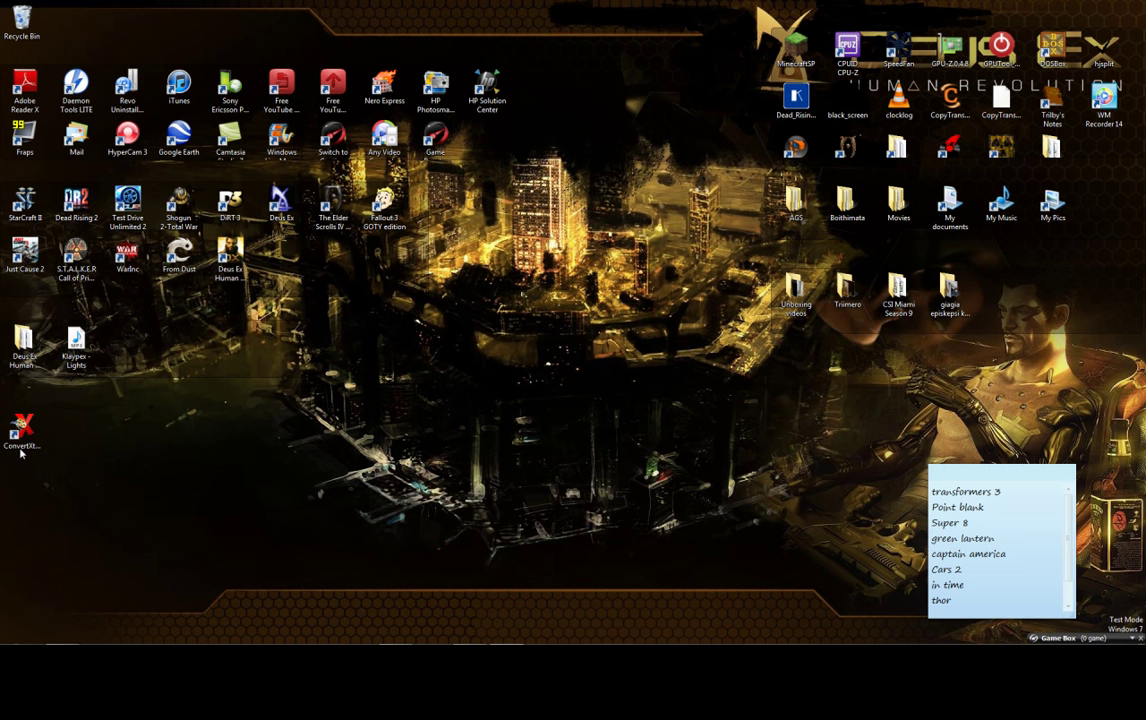
# Step: Open ConvertXtoDVD and add the video "Episode 01 - Fallen" from the CSI Miami Season 9 folder on the desktop
pyautogui.doubleClick(28, 437)
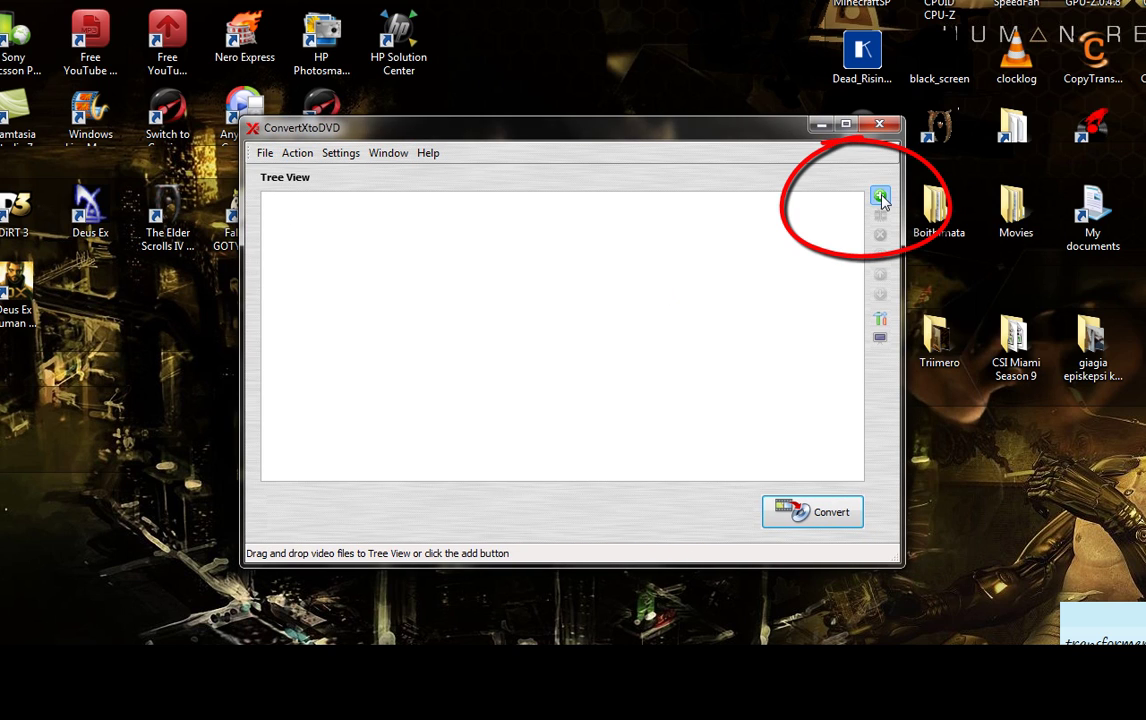
pyautogui.click(879, 194)
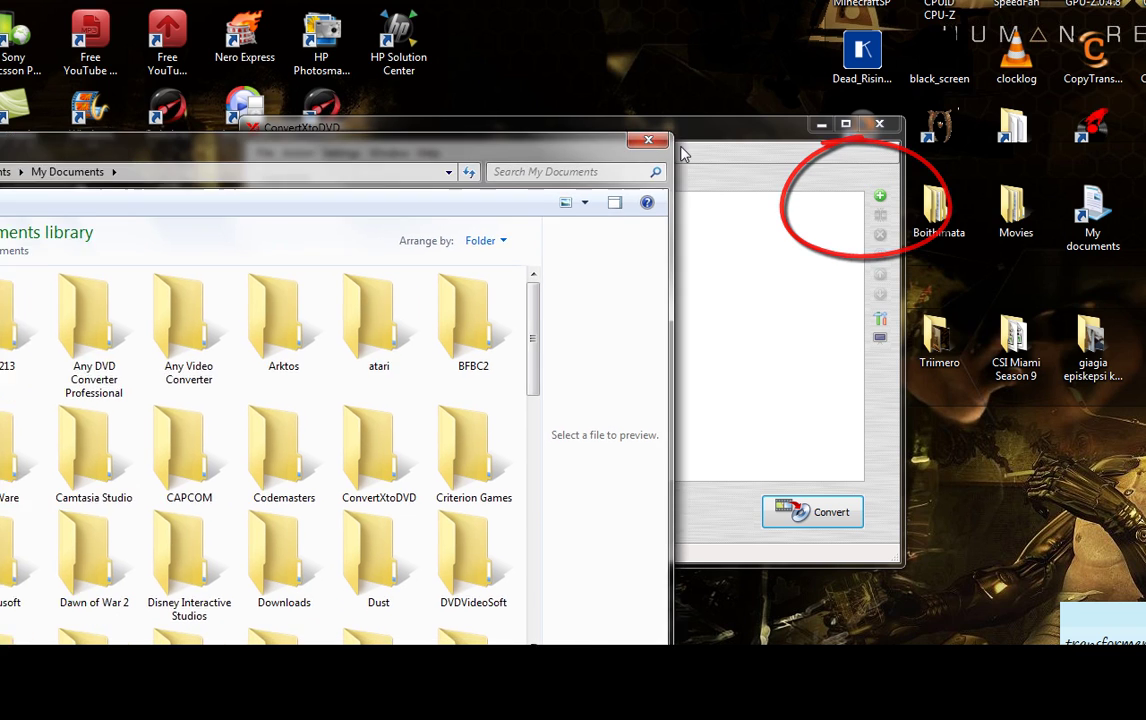
pyautogui.scroll(-2, 740, 337)
pyautogui.scroll(-2, 740, 340)
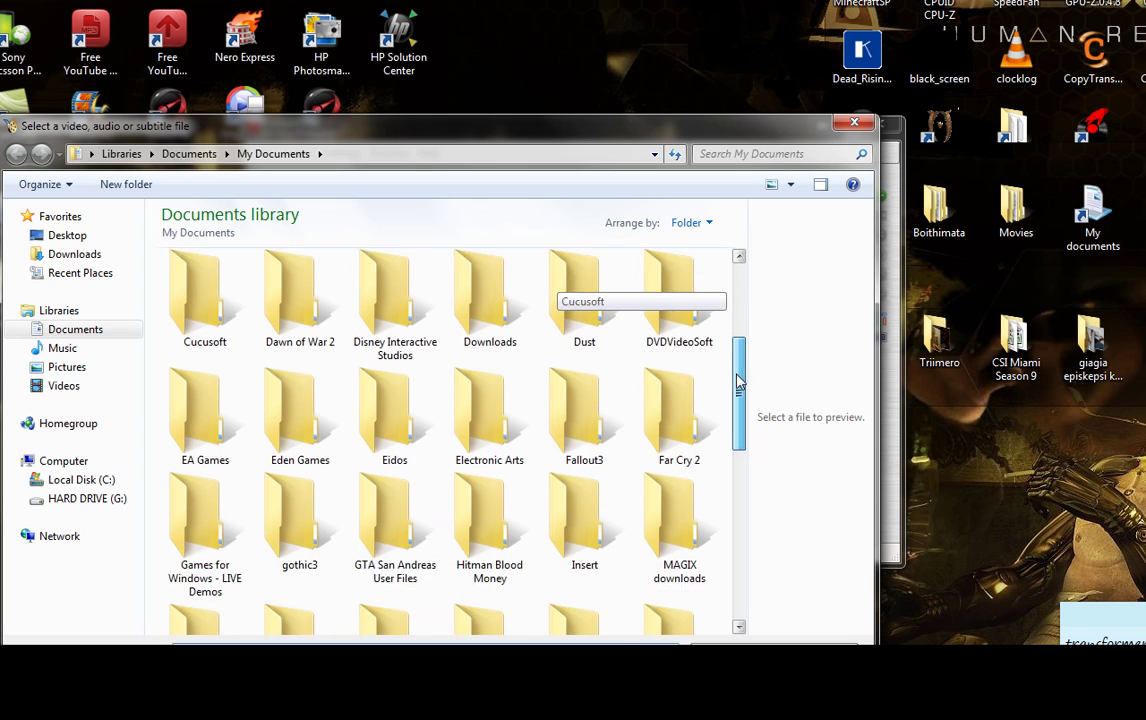
pyautogui.scroll(3, 740, 340)
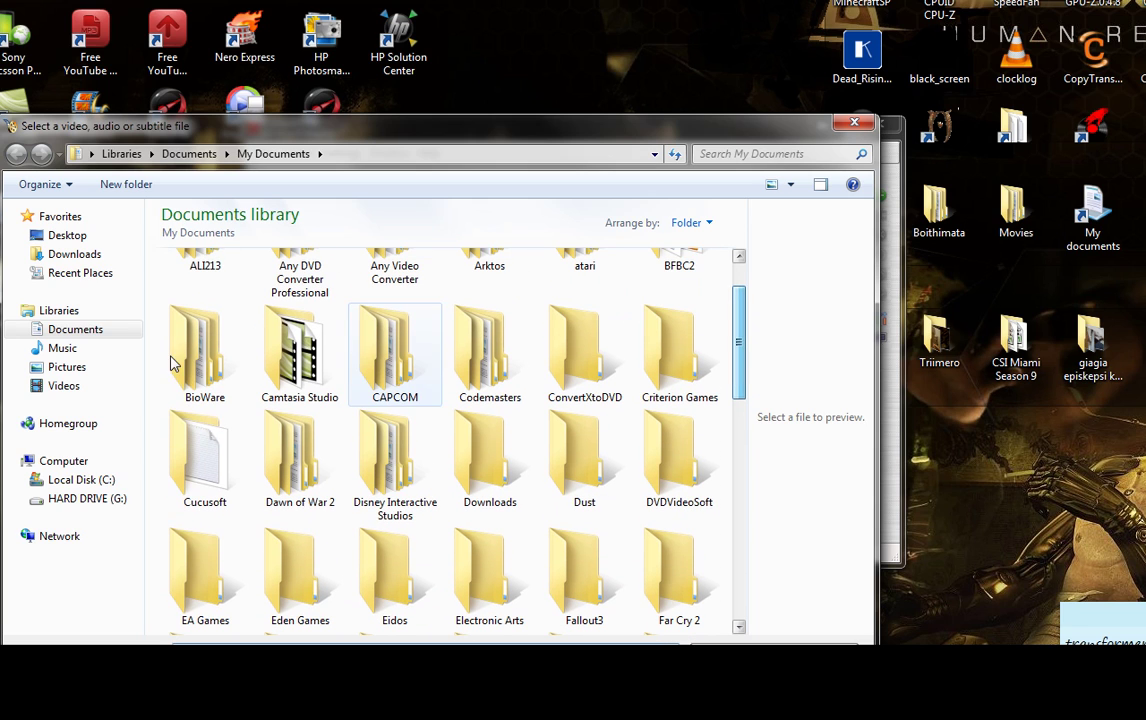
pyautogui.click(67, 235)
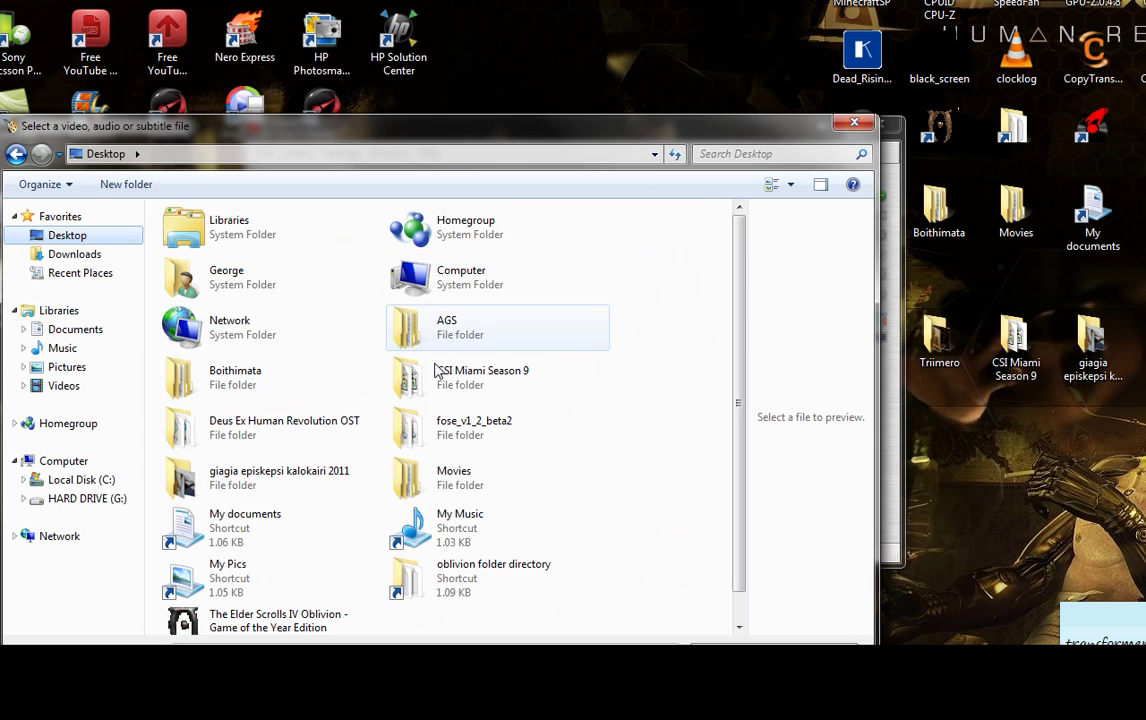
pyautogui.doubleClick(478, 378)
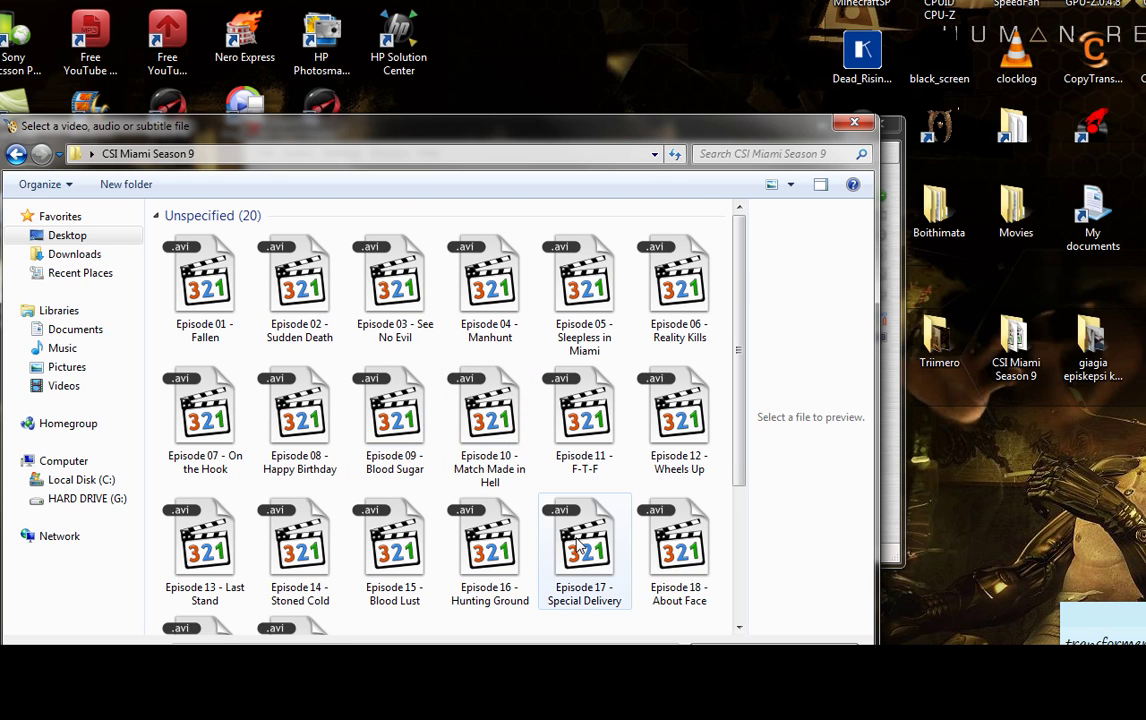
pyautogui.scroll(-1, 550, 500)
pyautogui.scroll(-2, 420, 520)
pyautogui.scroll(2, 455, 480)
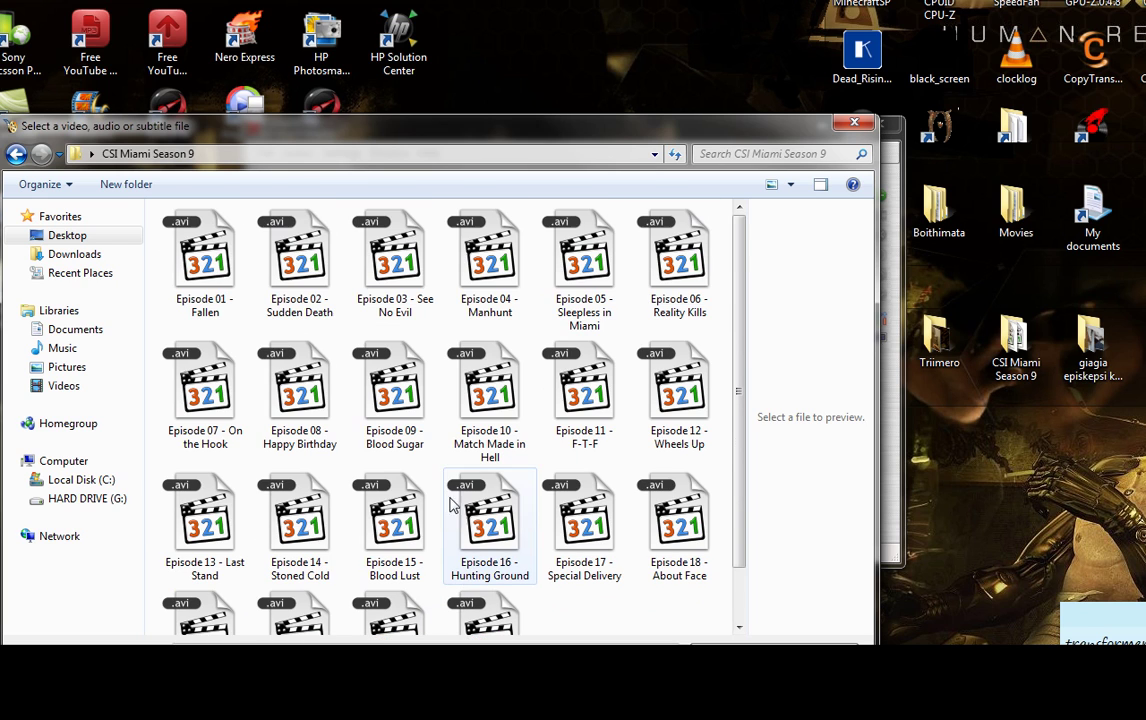
pyautogui.doubleClick(213, 268)
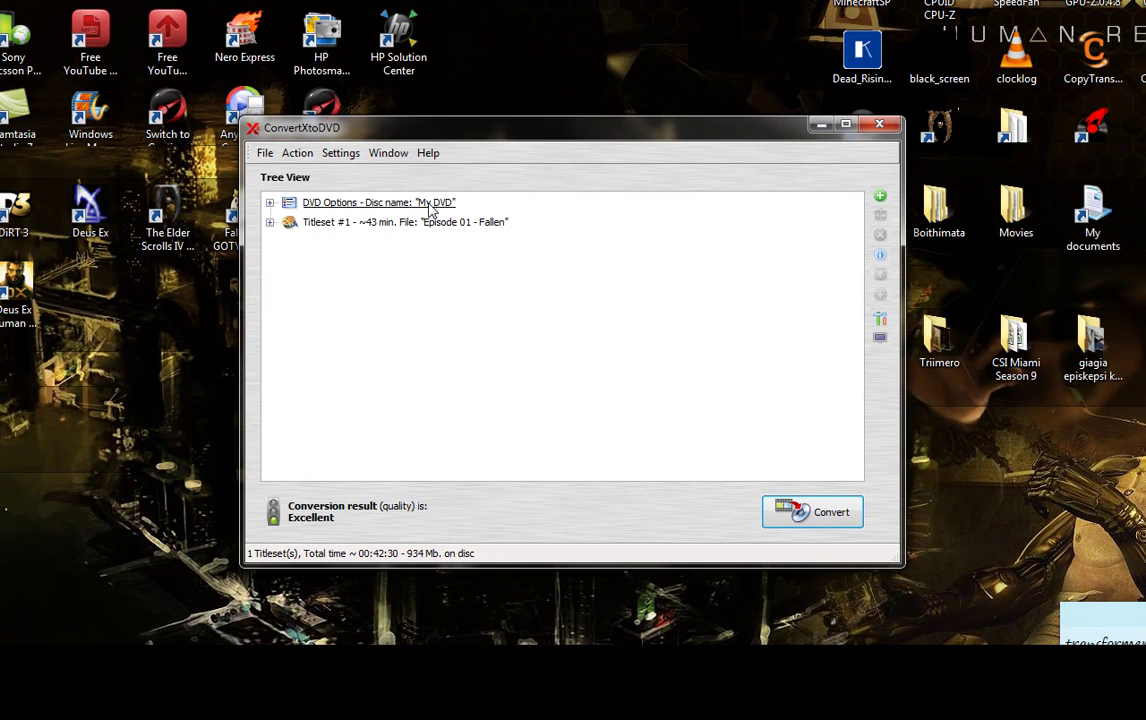
# Step: Rename the DVD disc as "CSI miami ep 1"
pyautogui.click(345, 204)
pyautogui.click(432, 205)
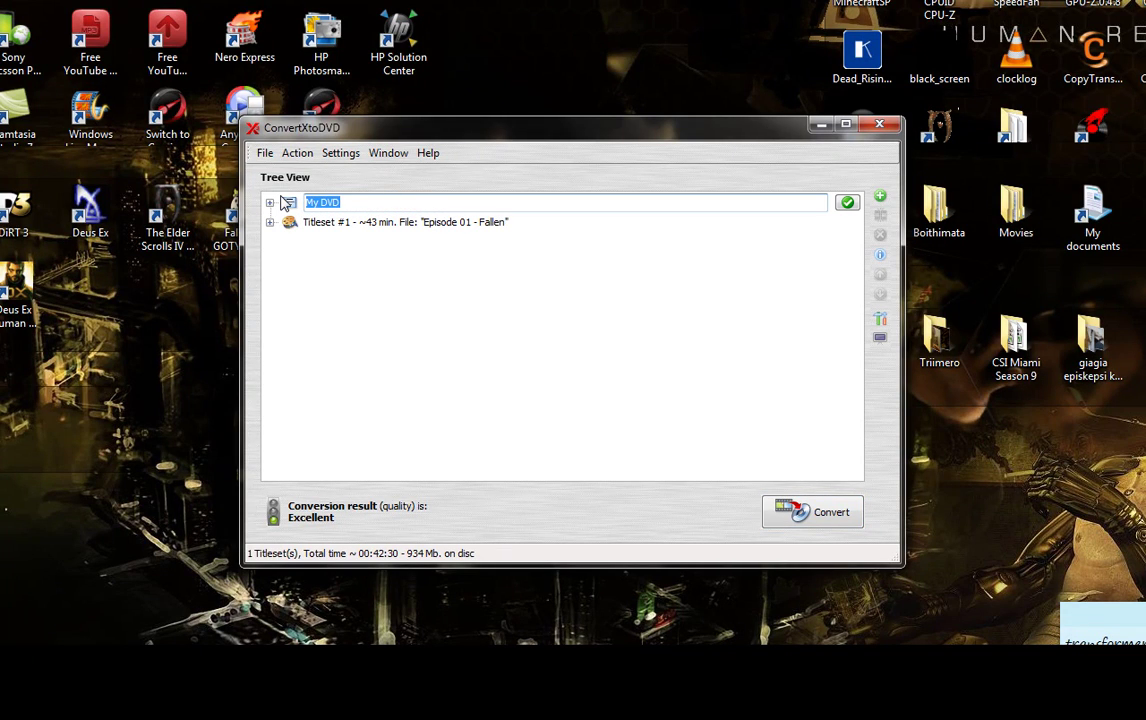
pyautogui.write('CSI miami ep 1')
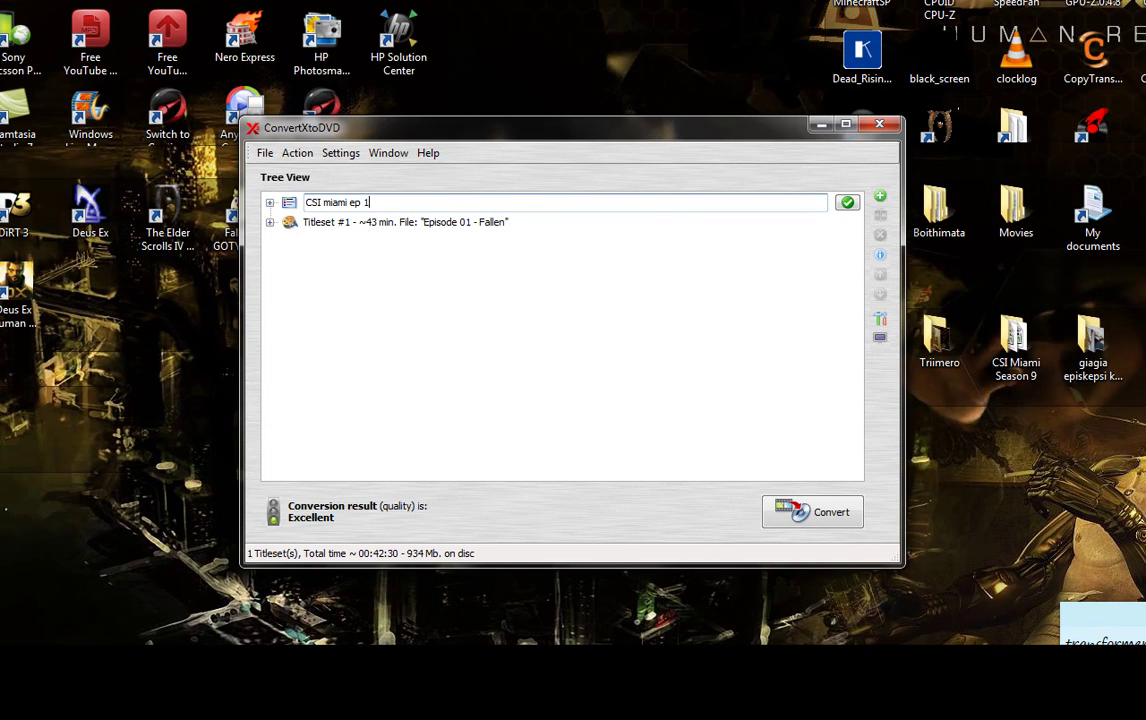
pyautogui.press('Return')
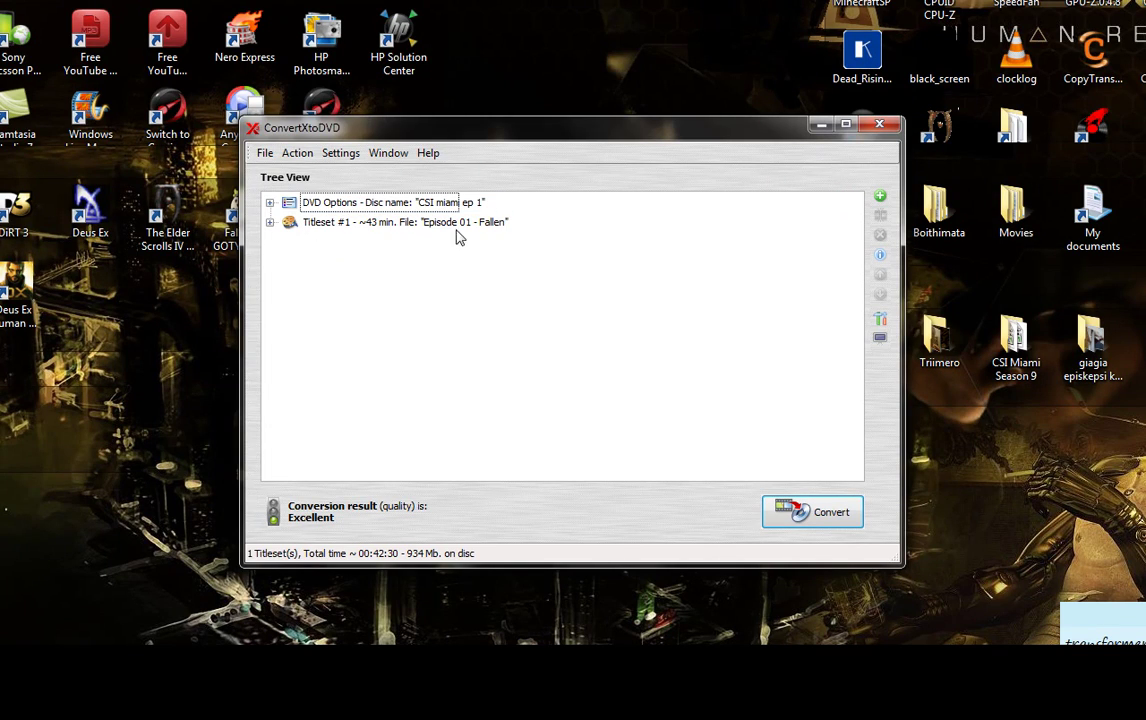
# Step: Expand the Episode 01 titleset and examine the DVD options for the template, playback and menu settings
pyautogui.click(269, 222)
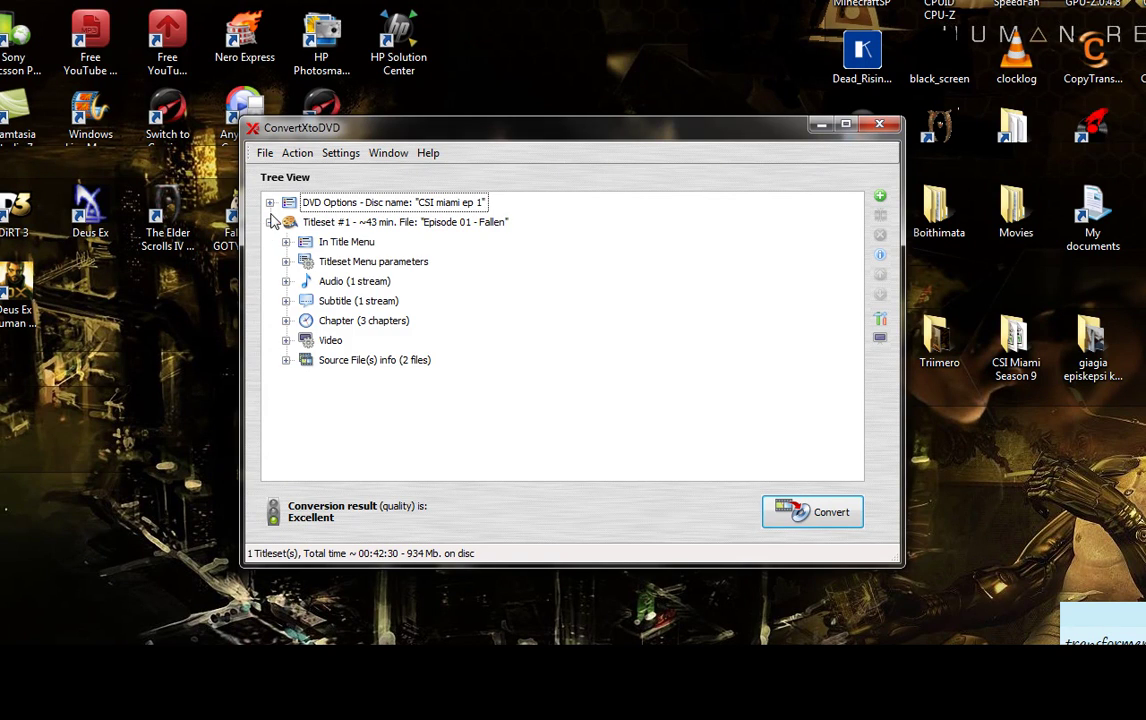
pyautogui.click(269, 202)
pyautogui.scroll(-2, 269, 203)
pyautogui.scroll(2, 269, 203)
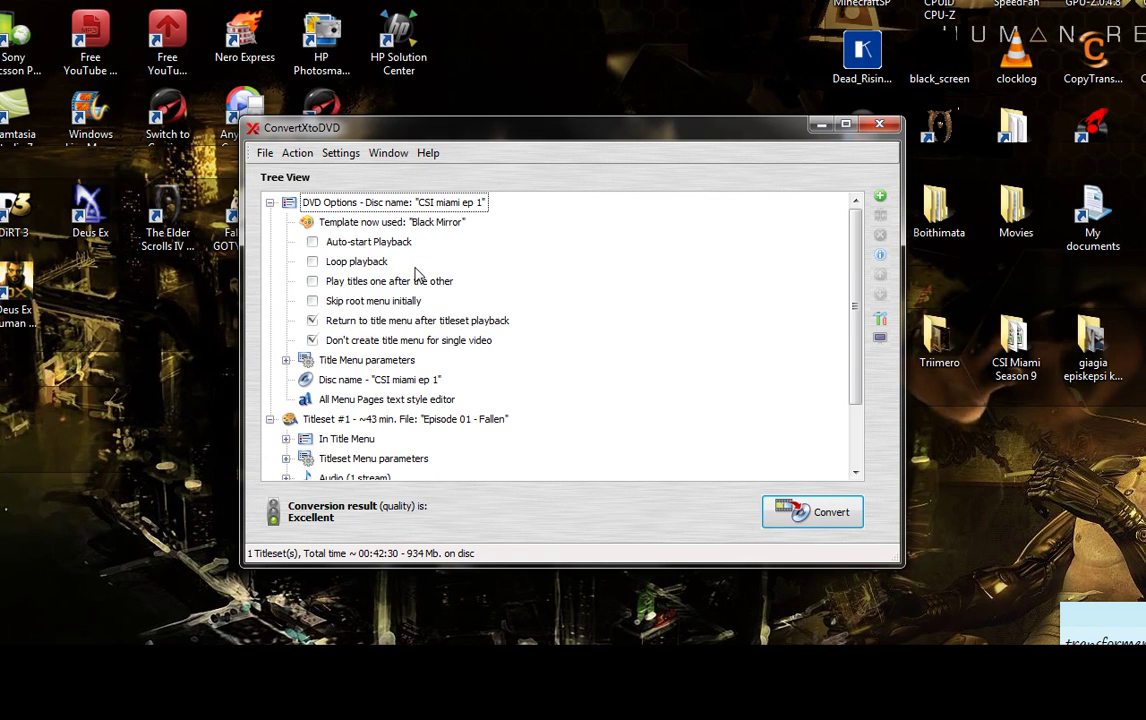
pyautogui.click(269, 202)
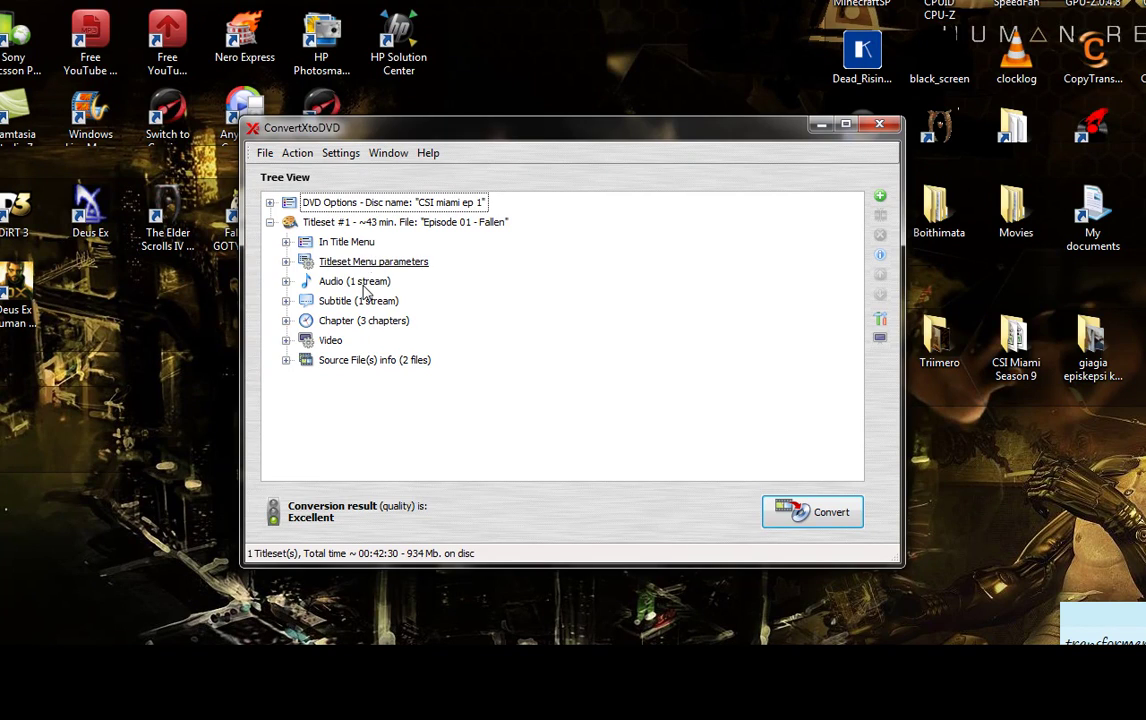